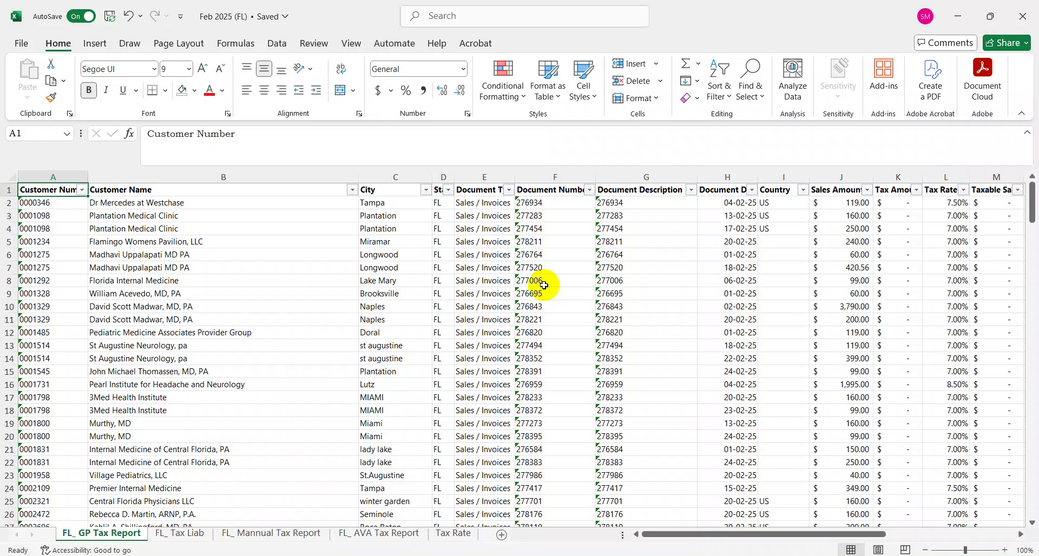
Step: Examine the column headers of the FL_ GP Tax Report sheet, from Customer Number across to the tax and taxable sales columns
{"action": "key", "text": "Right"}
{"action": "key", "text": "Right"}
{"action": "key", "text": "Right"}
{"action": "key", "text": "Right"}
{"action": "key", "text": "Right"}
{"action": "key", "text": "Right"}
{"action": "key", "text": "Right"}
{"action": "key", "text": "Right"}
{"action": "key", "text": "Right"}
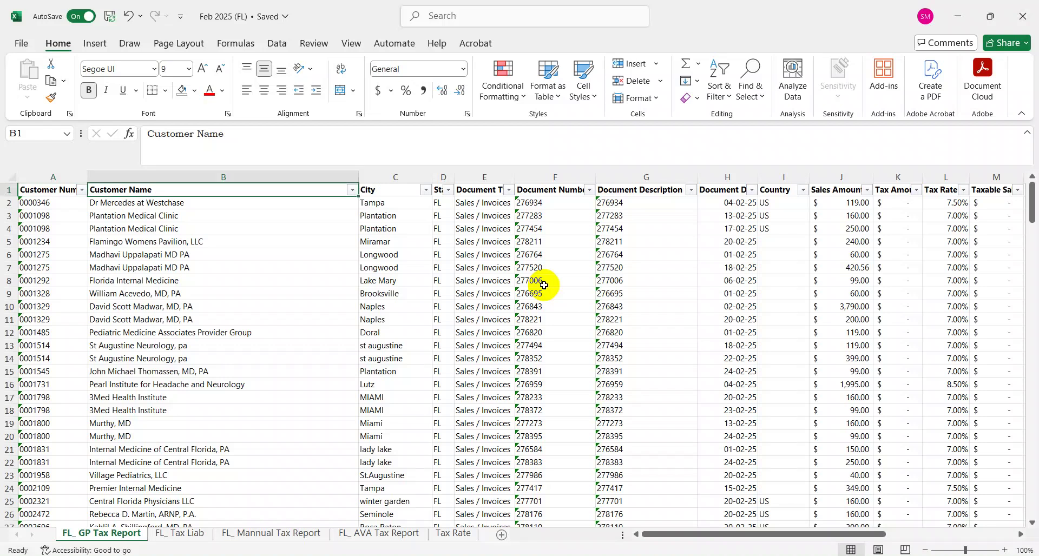
{"action": "key", "text": "Left"}
{"action": "key", "text": "Left"}
{"action": "key", "text": "Left"}
{"action": "key", "text": "Left"}
{"action": "key", "text": "Left"}
{"action": "key", "text": "Left"}
{"action": "key", "text": "Left"}
{"action": "key", "text": "Left"}
{"action": "key", "text": "Left"}
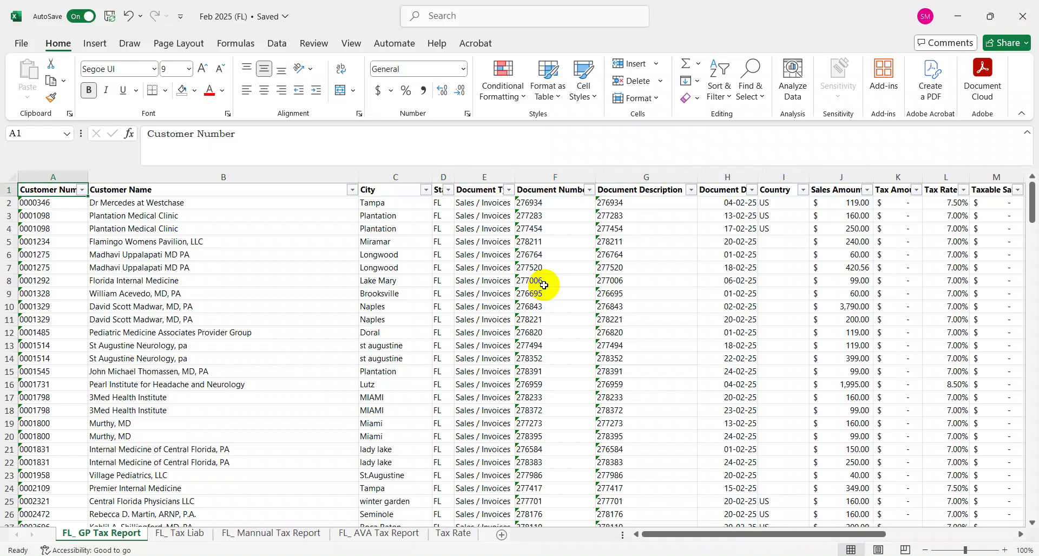
{"action": "key", "text": "Right"}
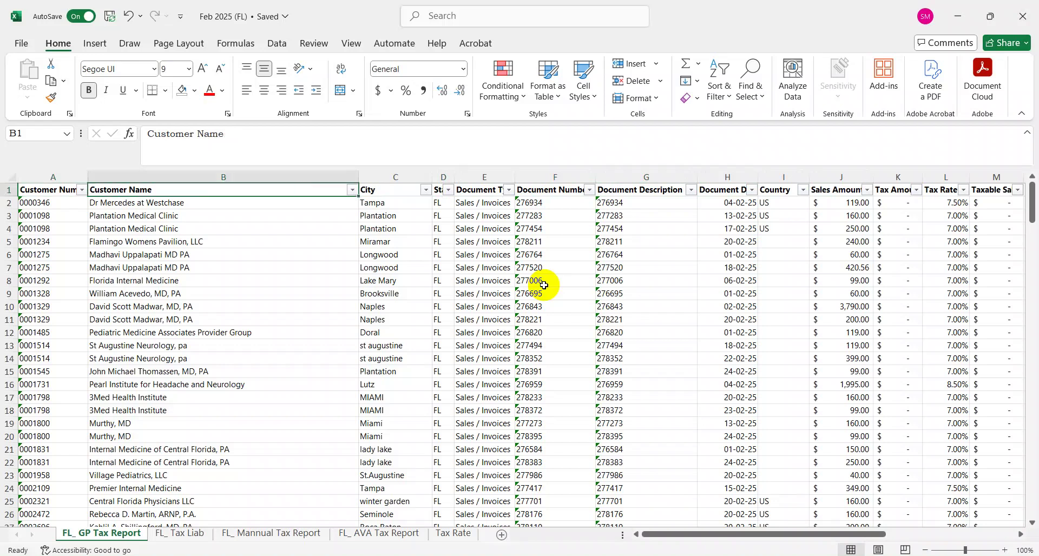
{"action": "key", "text": "Right"}
{"action": "key", "text": "Right"}
{"action": "key", "text": "Right"}
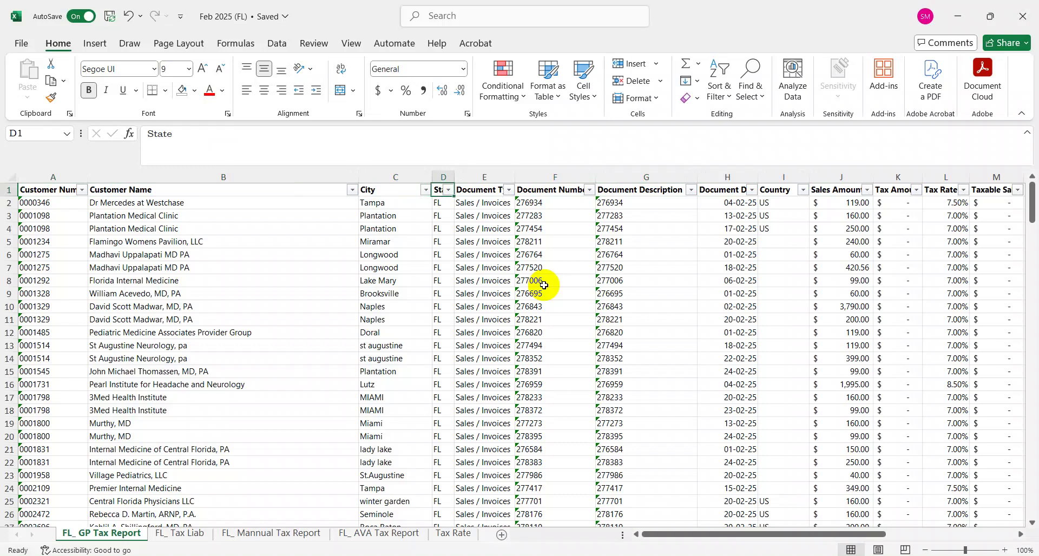
{"action": "key", "text": "Right"}
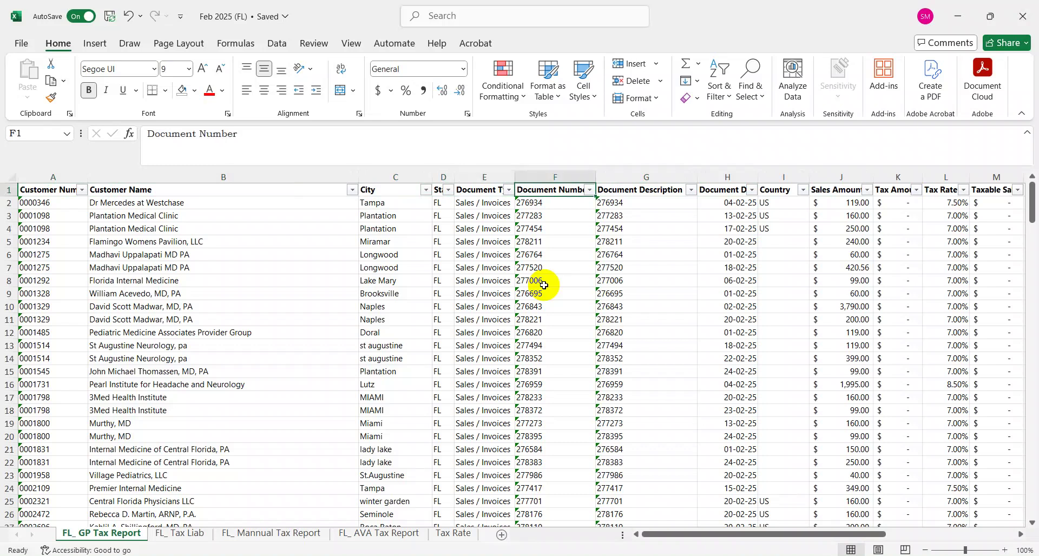
{"action": "key", "text": "Right"}
{"action": "key", "text": "Right"}
{"action": "key", "text": "Right"}
{"action": "key", "text": "Right"}
{"action": "key", "text": "Right"}
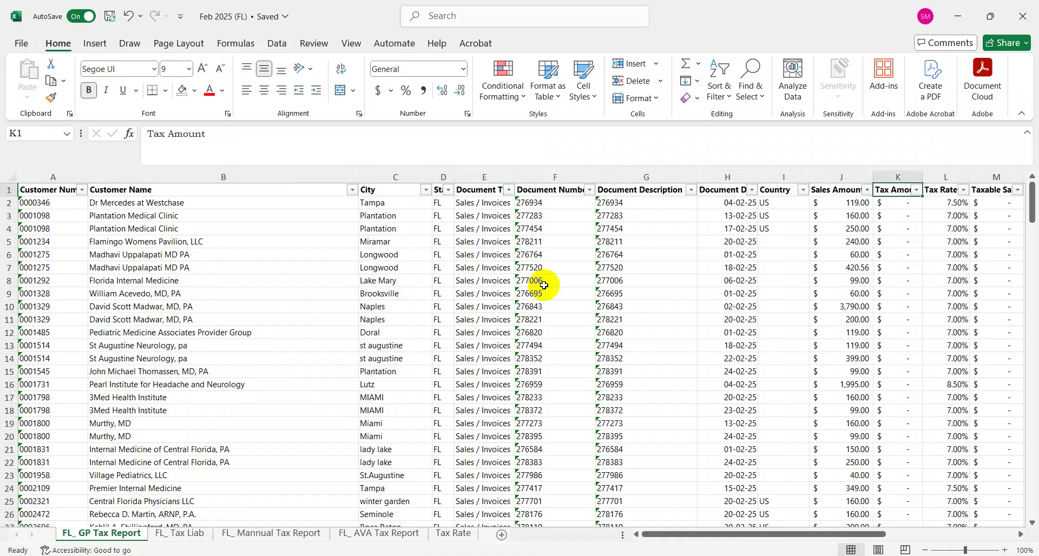
{"action": "key", "text": "Right"}
{"action": "key", "text": "Right"}
{"action": "key", "text": "Right"}
{"action": "key", "text": "Right"}
{"action": "key", "text": "Left"}
{"action": "key", "text": "Left"}
{"action": "key", "text": "Left"}
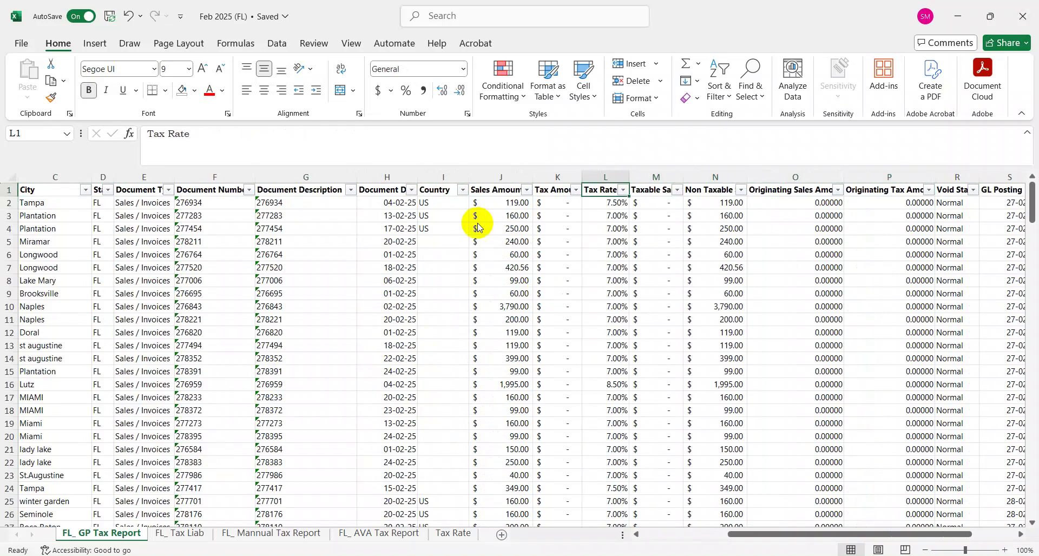
{"action": "key", "text": "Left"}
{"action": "key", "text": "Left"}
{"action": "key", "text": "Left"}
{"action": "key", "text": "Left"}
{"action": "key", "text": "Left"}
{"action": "key", "text": "Left"}
{"action": "key", "text": "Left"}
{"action": "key", "text": "Left"}
{"action": "key", "text": "Left"}
{"action": "key", "text": "Right"}
{"action": "key", "text": "Left"}
{"action": "key", "text": "Right"}
{"action": "key", "text": "Right"}
{"action": "key", "text": "Right"}
{"action": "key", "text": "Right"}
{"action": "key", "text": "Right"}
{"action": "key", "text": "Right"}
{"action": "key", "text": "Right"}
{"action": "key", "text": "Right"}
{"action": "key", "text": "Right"}
{"action": "key", "text": "Right"}
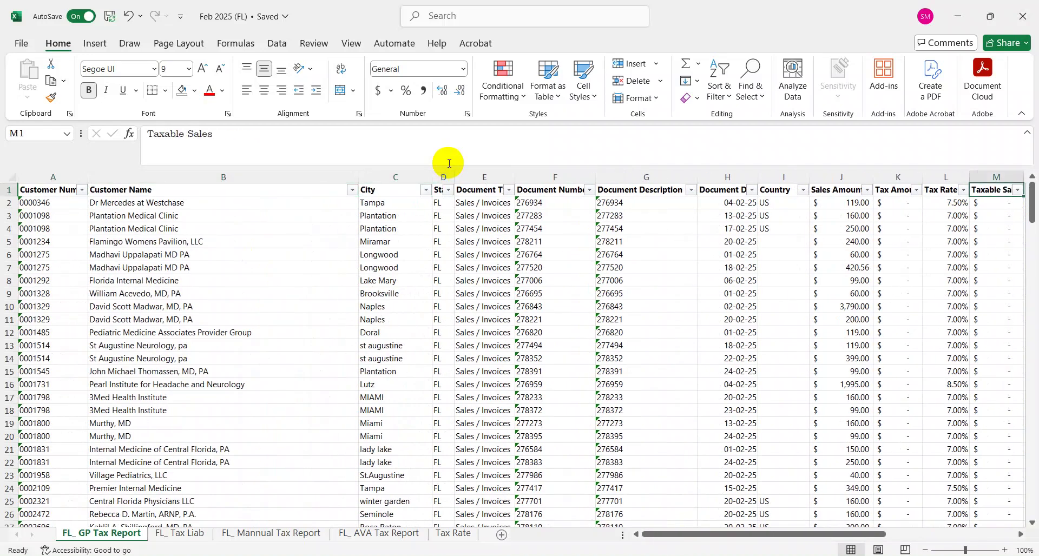
Step: Check the city and tax rate columns on the Tax Rate sheet and return to the FL_ GP Tax Report sheet
{"action": "key", "text": "ctrl+Page_Down"}
{"action": "key", "text": "ctrl+Page_Down"}
{"action": "key", "text": "ctrl+Page_Down"}
{"action": "key", "text": "ctrl+Page_Down"}
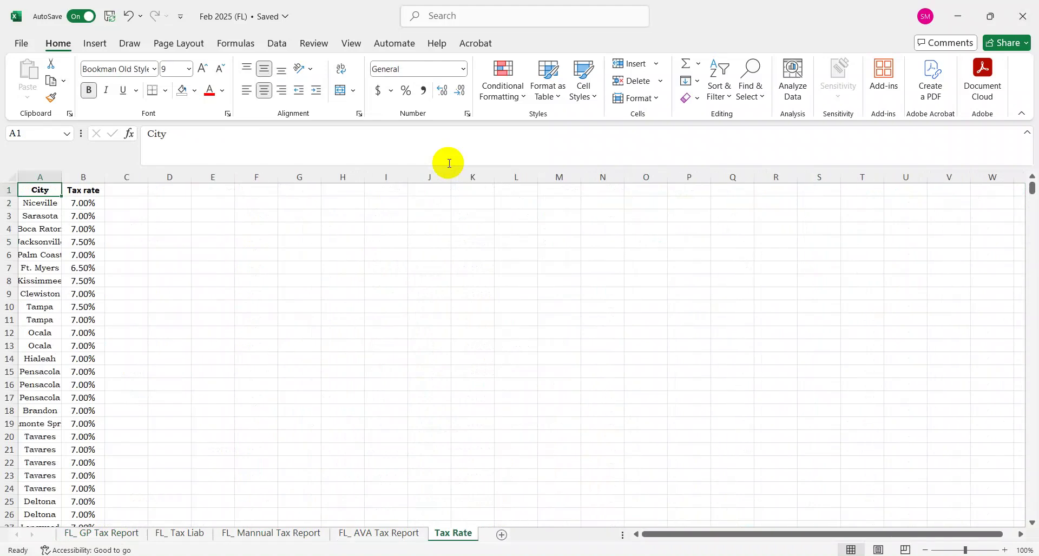
{"action": "key", "text": "Right"}
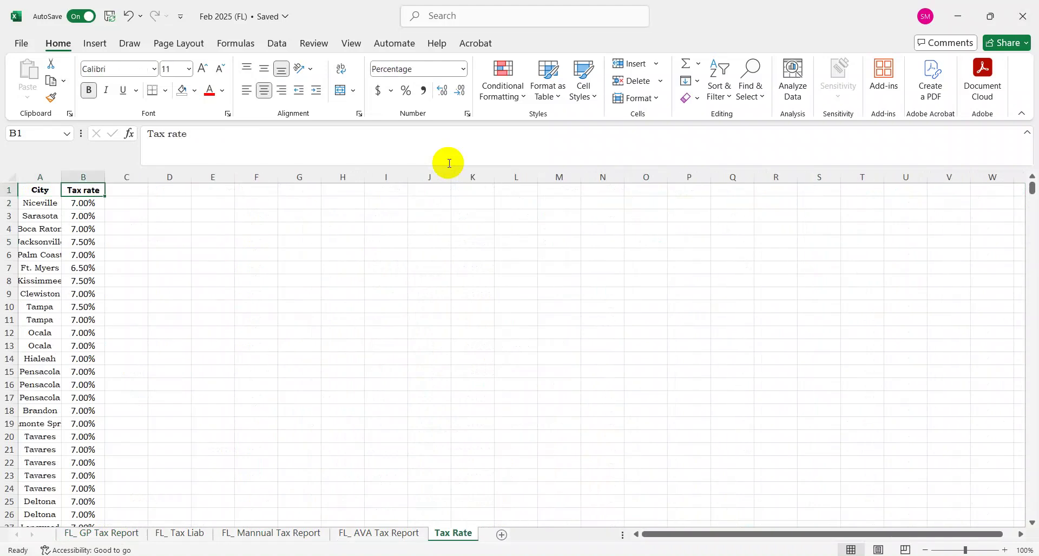
{"action": "key", "text": "ctrl+Page_Up"}
{"action": "key", "text": "ctrl+Page_Up"}
{"action": "key", "text": "ctrl+Page_Up"}
{"action": "key", "text": "ctrl+Page_Up"}
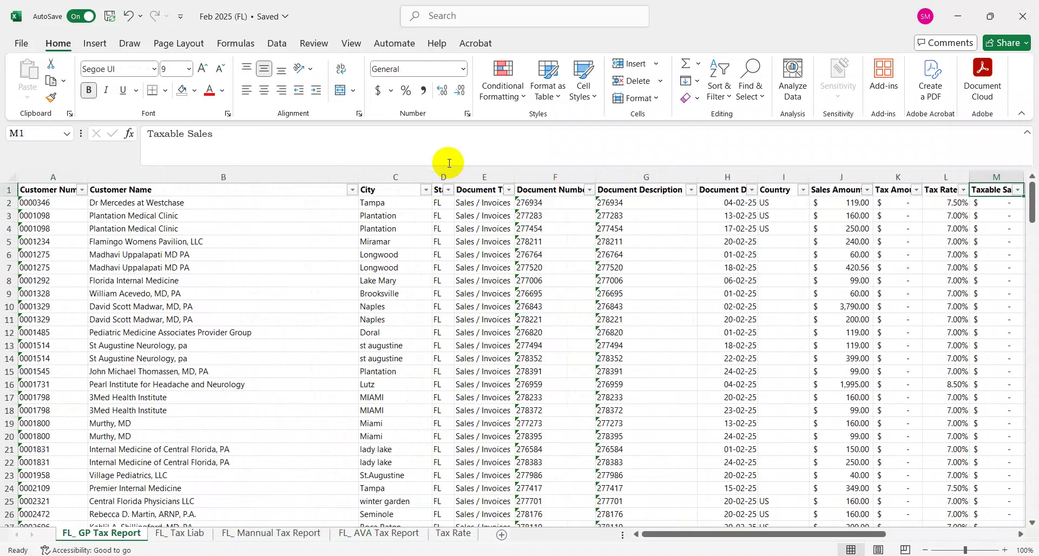
Step: Filter the Tax Amount column to exclude zero amounts and inspect the Tax Rate formula of the remaining record
{"action": "key", "text": "Left"}
{"action": "key", "text": "Left"}
{"action": "key", "text": "Left"}
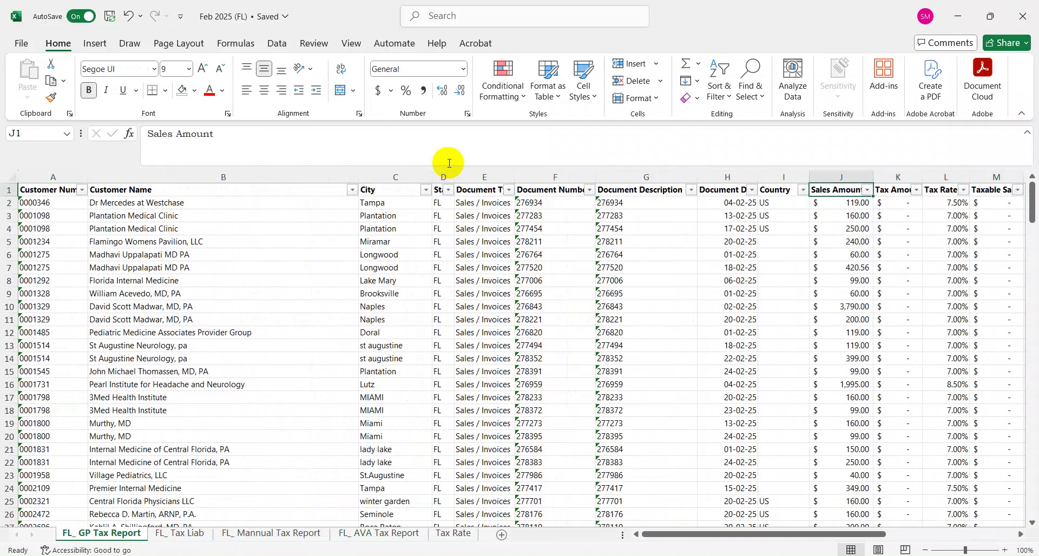
{"action": "key", "text": "ctrl+Down"}
{"action": "key", "text": "ctrl+Up"}
{"action": "key", "text": "Right"}
{"action": "key", "text": "alt+Down"}
{"action": "key", "text": "Down"}
{"action": "key", "text": "Down"}
{"action": "key", "text": "Down"}
{"action": "key", "text": "Down"}
{"action": "key", "text": "space"}
{"action": "key", "text": "Return"}
{"action": "key", "text": "Down"}
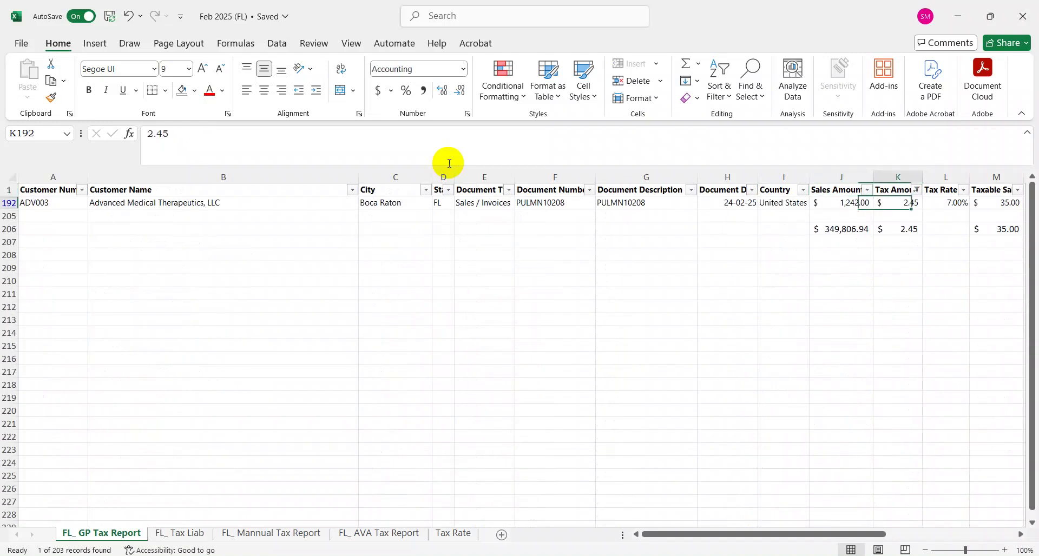
{"action": "key", "text": "Right"}
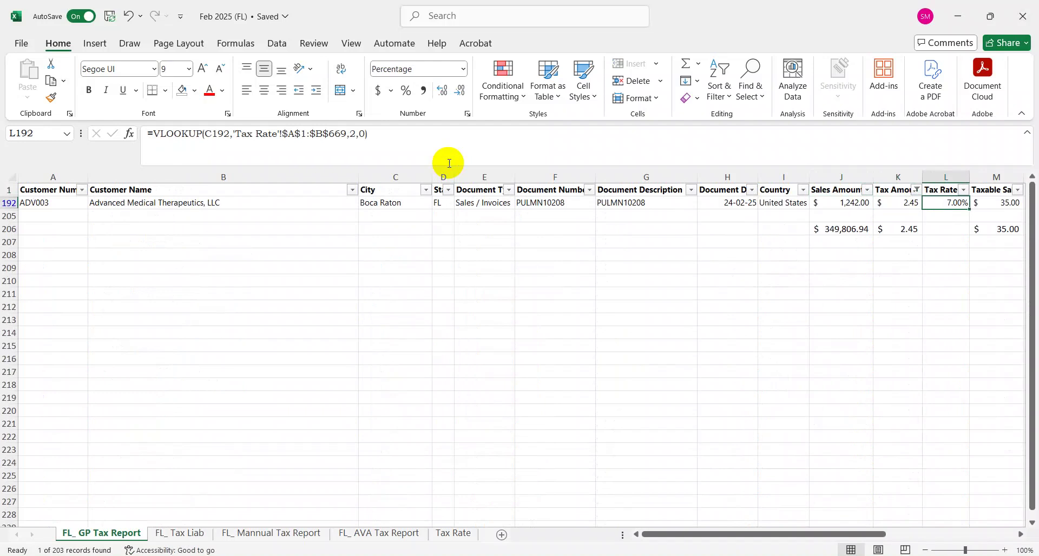
Step: Enter 6% in cell J212, below the Sales Amount total
{"action": "key", "text": "Left"}
{"action": "key", "text": "Down"}
{"action": "key", "text": "Down"}
{"action": "key", "text": "Down"}
{"action": "key", "text": "Down"}
{"action": "key", "text": "Down"}
{"action": "key", "text": "Down"}
{"action": "key", "text": "Down"}
{"action": "key", "text": "Down"}
{"action": "key", "text": "Left"}
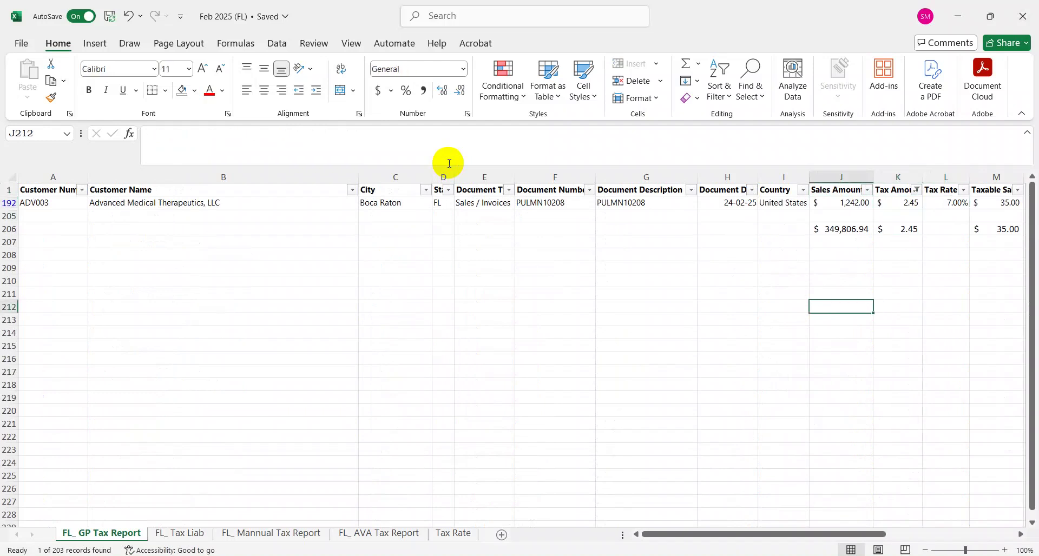
{"action": "type", "text": "6"}
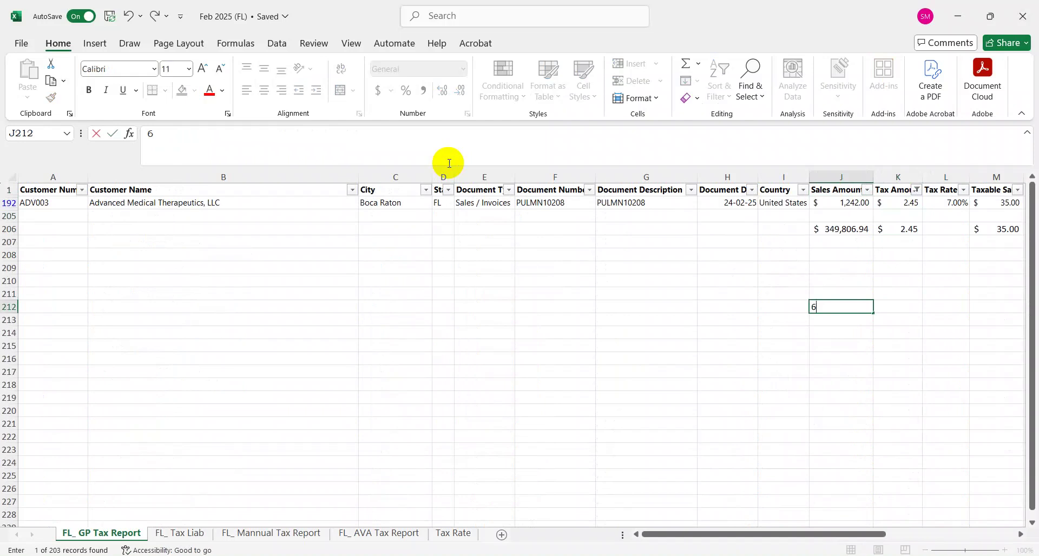
{"action": "type", "text": "%"}
{"action": "key", "text": "Return"}
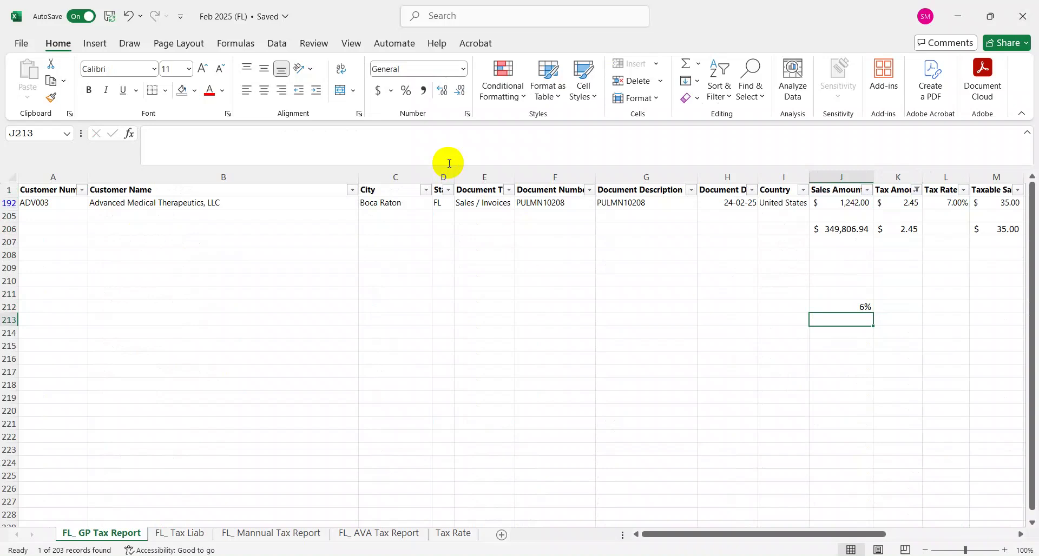
Step: Review the fields of the filtered Boca Raton record in row 192, from the customer details to the tax rate
{"action": "key", "text": "Up"}
{"action": "key", "text": "Up"}
{"action": "key", "text": "Up"}
{"action": "key", "text": "Up"}
{"action": "key", "text": "Up"}
{"action": "key", "text": "Up"}
{"action": "key", "text": "Up"}
{"action": "key", "text": "Left"}
{"action": "key", "text": "Left"}
{"action": "key", "text": "Left"}
{"action": "key", "text": "Left"}
{"action": "key", "text": "Left"}
{"action": "key", "text": "Left"}
{"action": "key", "text": "Left"}
{"action": "key", "text": "Left"}
{"action": "key", "text": "Up"}
{"action": "key", "text": "Right"}
{"action": "key", "text": "Right"}
{"action": "key", "text": "Up"}
{"action": "key", "text": "Left"}
{"action": "key", "text": "Right"}
{"action": "key", "text": "Right"}
{"action": "key", "text": "Right"}
{"action": "key", "text": "Right"}
{"action": "key", "text": "Right"}
{"action": "key", "text": "Right"}
{"action": "key", "text": "Right"}
{"action": "key", "text": "Right"}
{"action": "key", "text": "Right"}
{"action": "key", "text": "Right"}
{"action": "key", "text": "Right"}
{"action": "key", "text": "Right"}
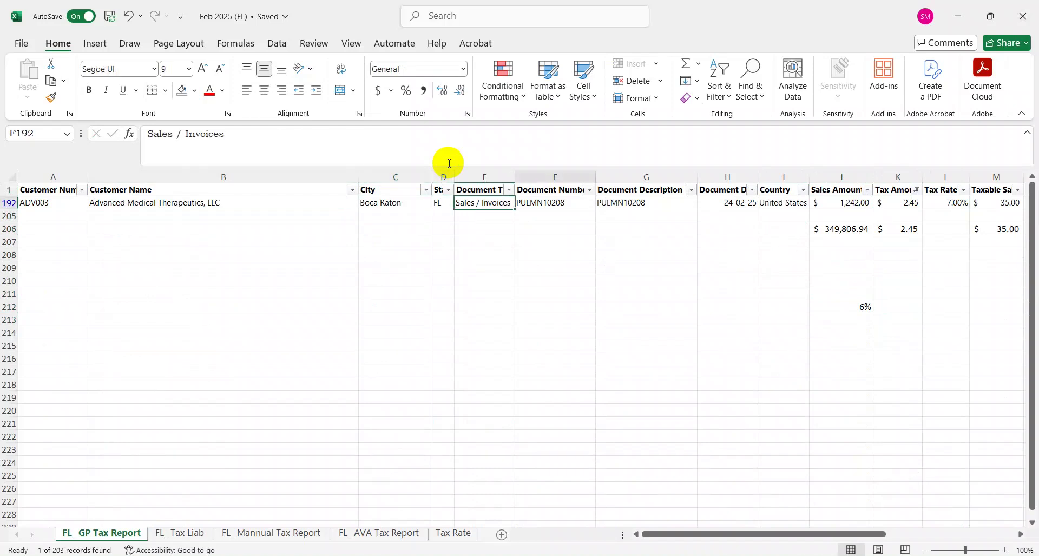
{"action": "key", "text": "Left"}
{"action": "key", "text": "Left"}
{"action": "key", "text": "Left"}
{"action": "key", "text": "Left"}
{"action": "key", "text": "Right"}
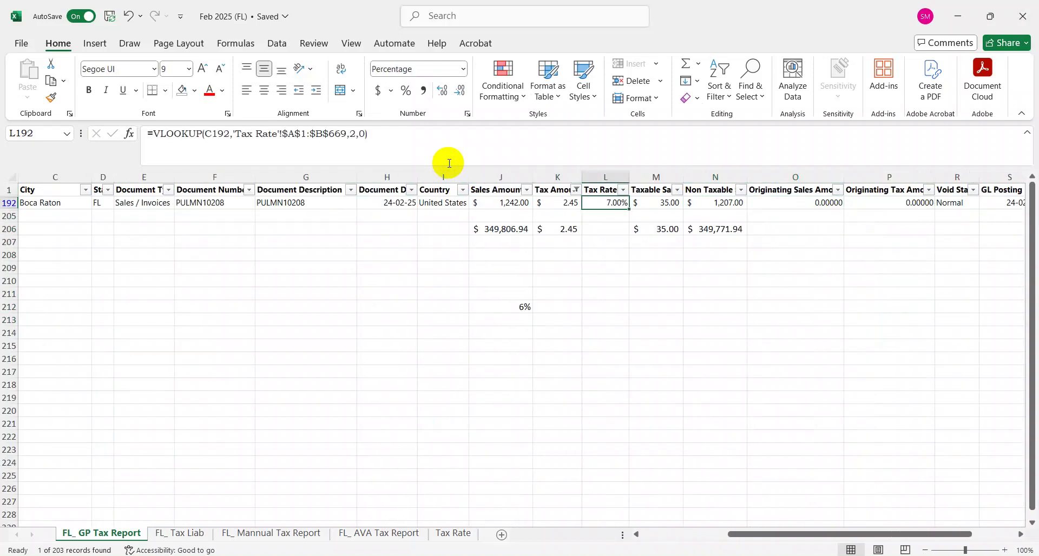
Step: Examine the Taxable Sales and Non Taxable headers and the Taxable Sales formula in row 192
{"action": "key", "text": "Right"}
{"action": "key", "text": "Up"}
{"action": "key", "text": "shift+Right"}
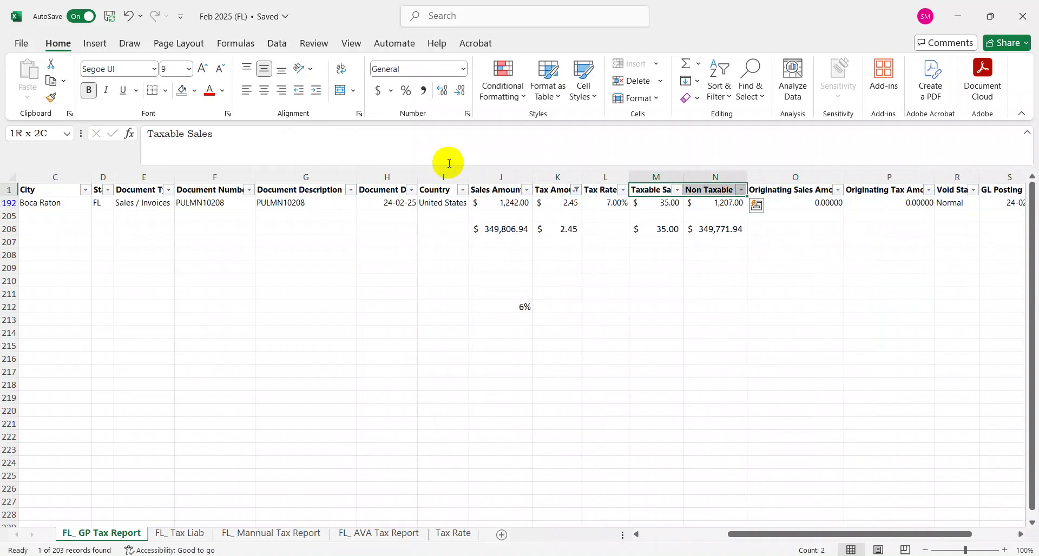
{"action": "key", "text": "Down"}
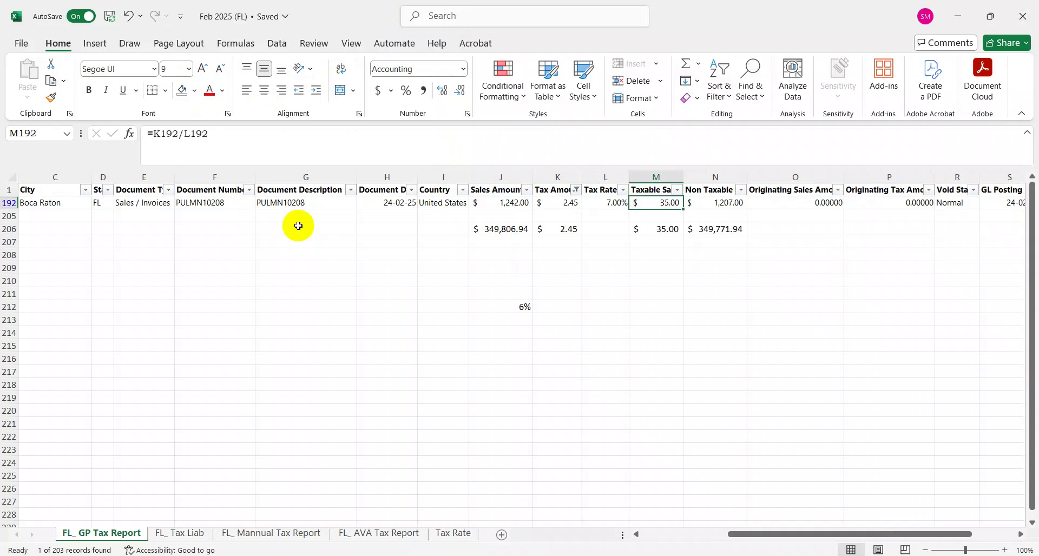
Step: Clear the Tax Amount filter so that all records are shown
{"action": "key", "text": "Up"}
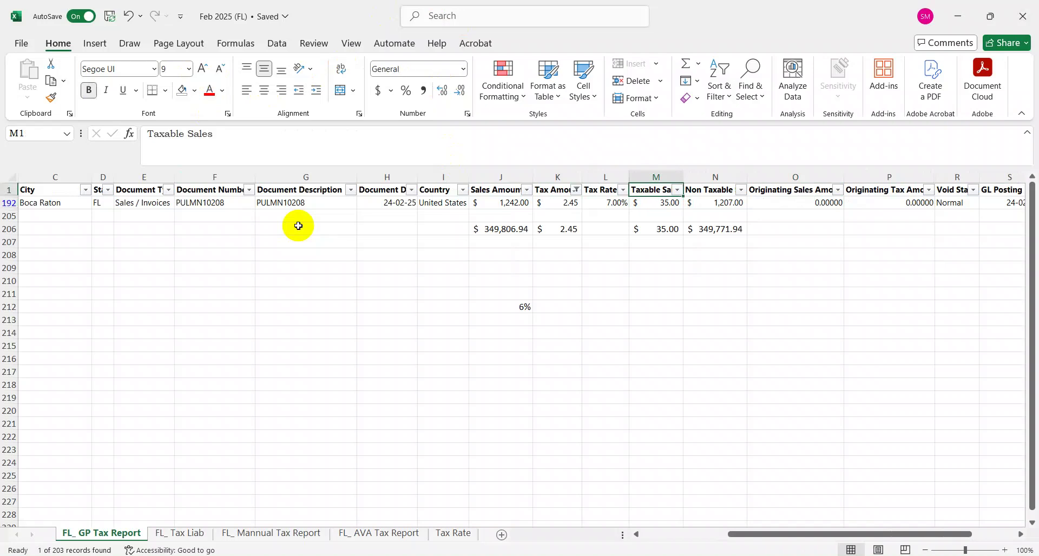
{"action": "key", "text": "alt+h"}
{"action": "key", "text": "s"}
{"action": "key", "text": "c"}
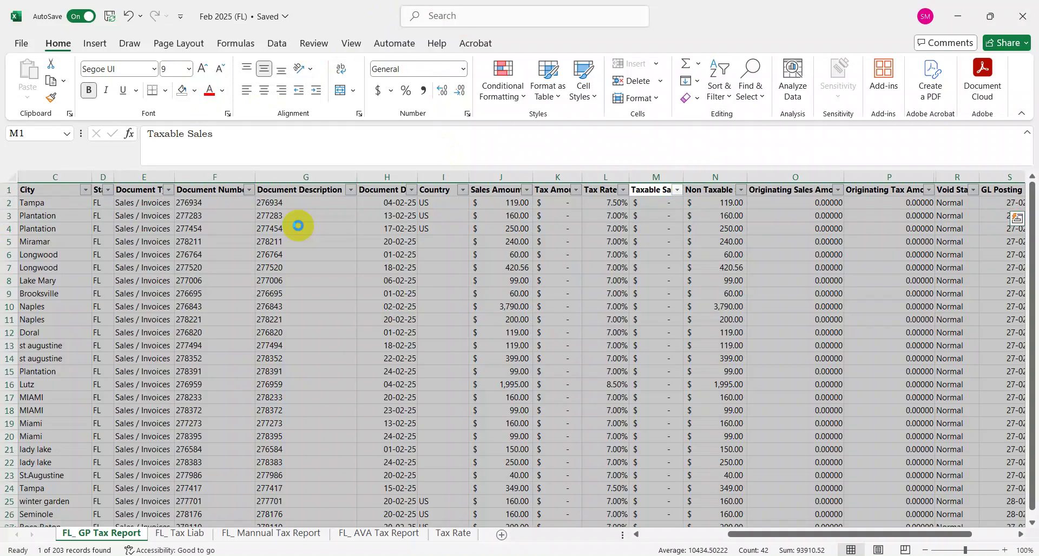
Step: Select the Sales Amount total in cell J206
{"action": "key", "text": "ctrl+Down"}
{"action": "key", "text": "Left"}
{"action": "key", "text": "Left"}
{"action": "key", "text": "Left"}
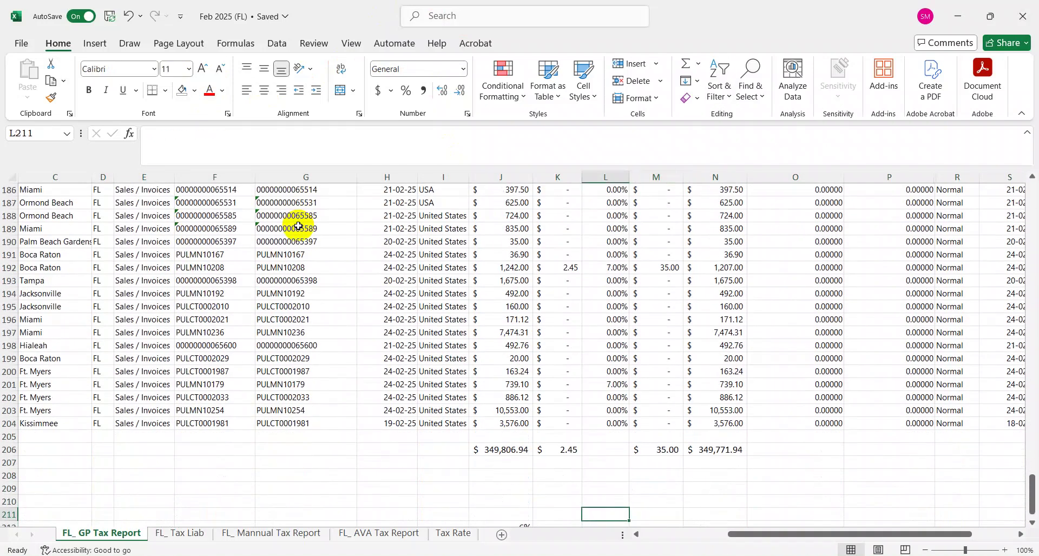
{"action": "key", "text": "ctrl+Up"}
Step: Switch to the Florida Department of Revenue site in Chrome and proceed past the bulletin board to the Sales and Use Tax activities
{"action": "key", "text": "alt+Tab"}
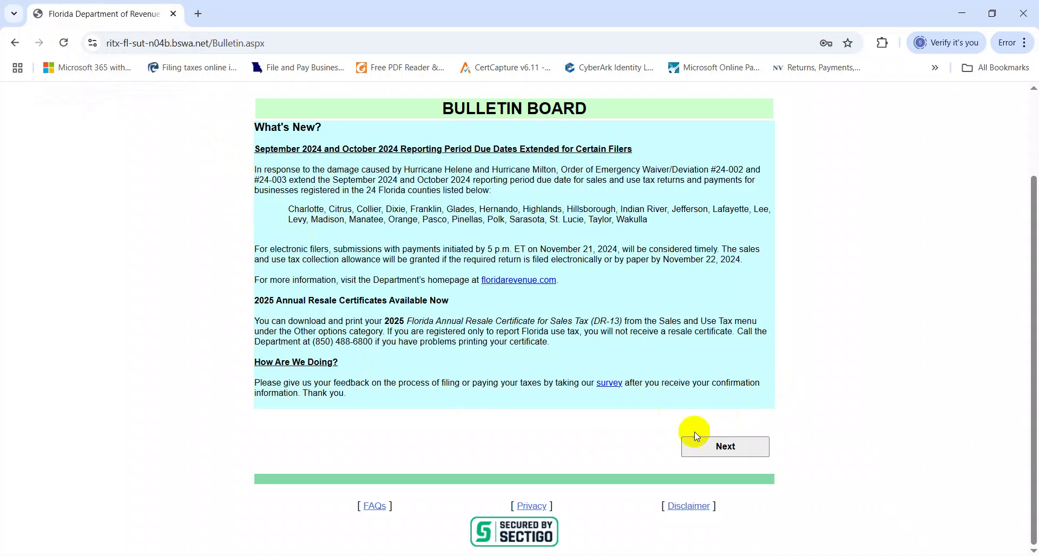
{"action": "left_click", "coordinate": [745, 457]}
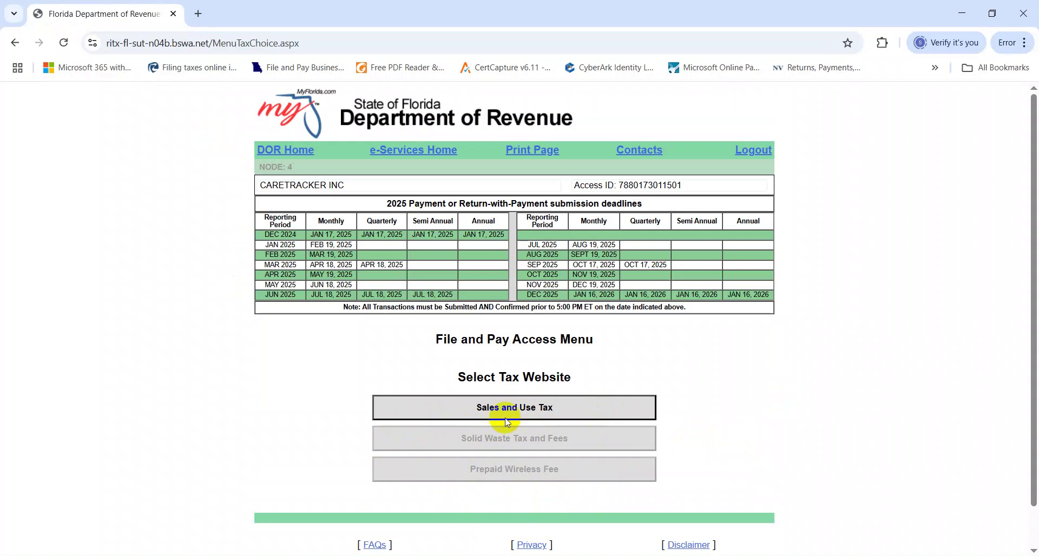
{"action": "left_click", "coordinate": [543, 414]}
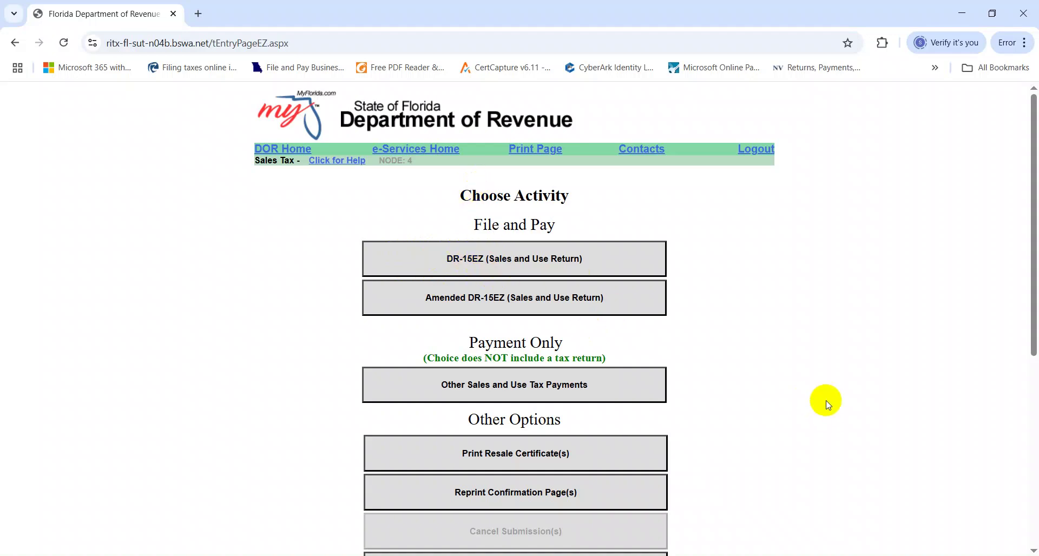
Step: Review the available filing activities and open the original DR-15EZ (Sales and Use Return)
{"action": "left_click_drag", "start_coordinate": [1032, 281], "coordinate": [1031, 373]}
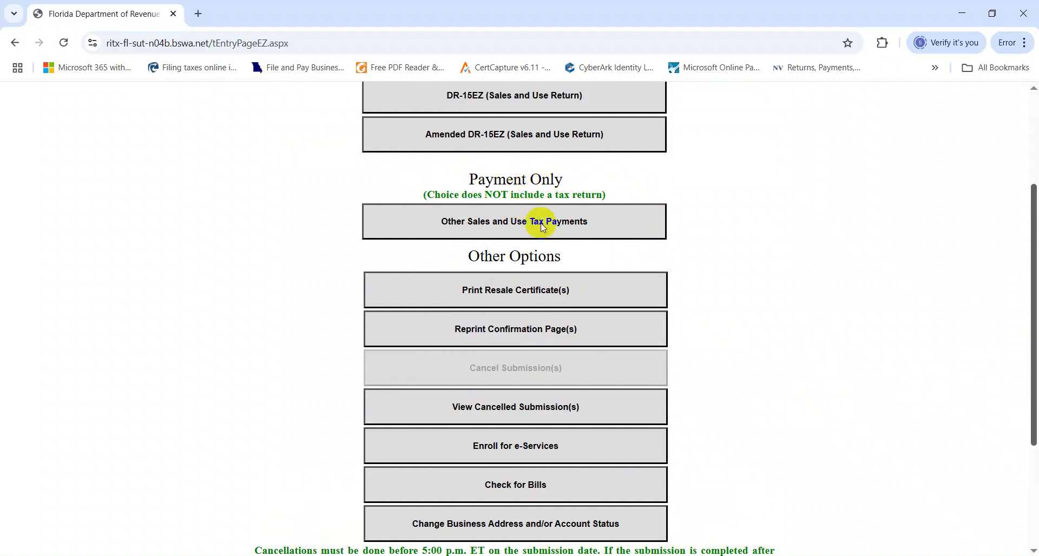
{"action": "left_click_drag", "start_coordinate": [1031, 352], "coordinate": [1003, 268]}
{"action": "left_click", "coordinate": [466, 261]}
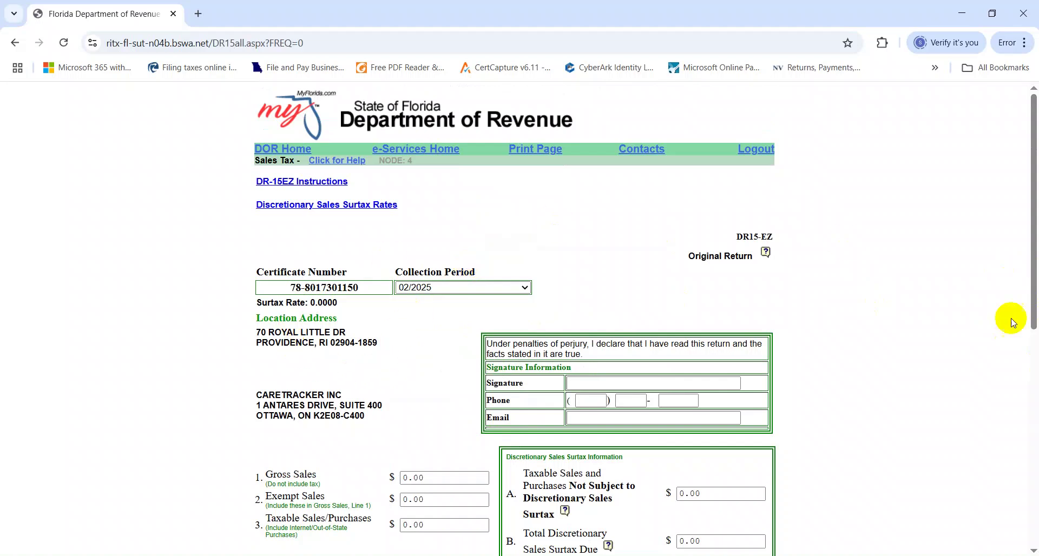
Step: Copy the Sales Amount total from cell J206 in the Feb 2025 (FL) workbook into Gross Sales on the Chrome return as 349806.94
{"action": "left_click_drag", "start_coordinate": [1030, 373], "coordinate": [1027, 274]}
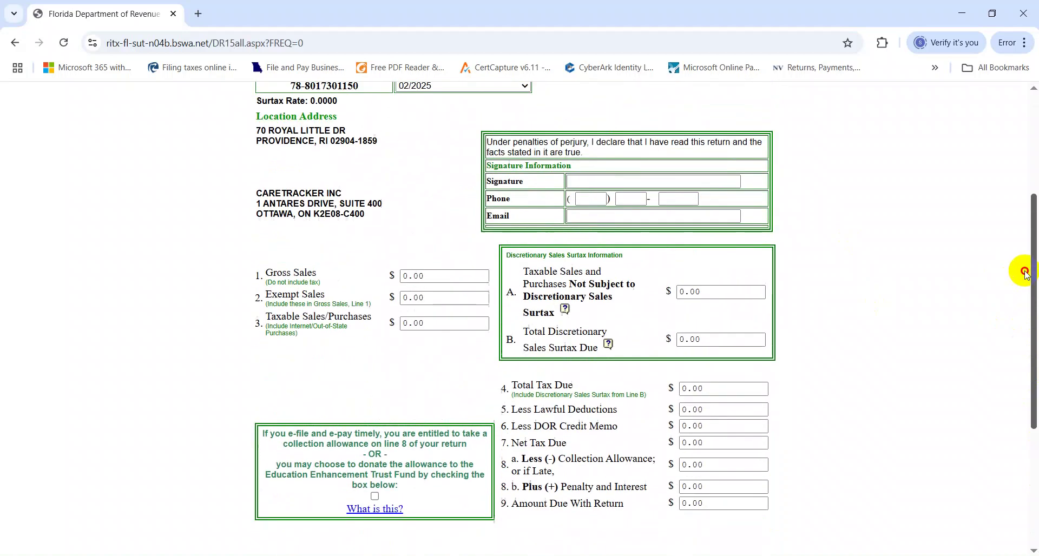
{"action": "left_click", "coordinate": [448, 276]}
{"action": "key", "text": "alt+Tab"}
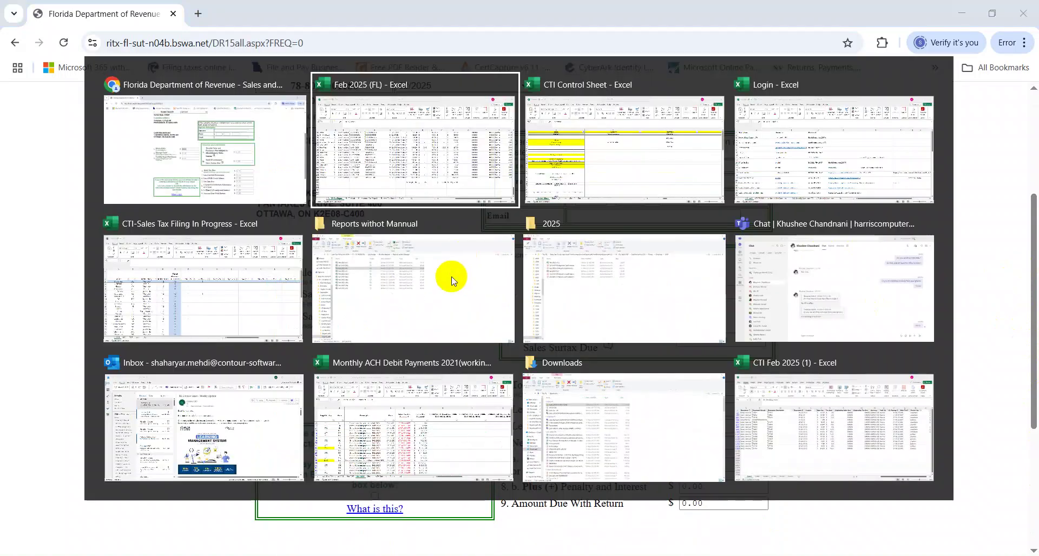
{"action": "key", "text": "ctrl+c"}
{"action": "key", "text": "ctrl+v"}
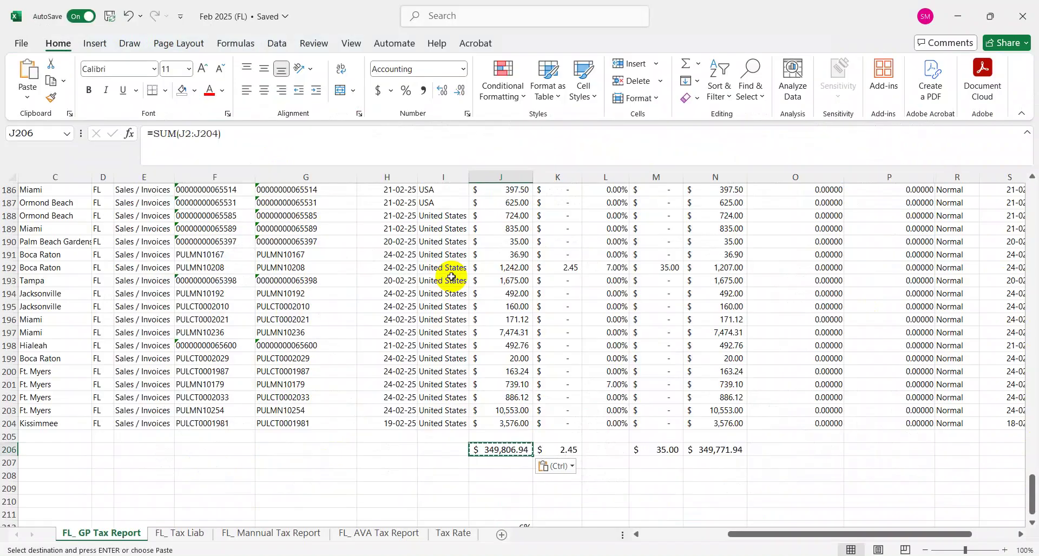
{"action": "key", "text": "alt+Tab"}
{"action": "key", "text": "alt+Tab"}
{"action": "key", "text": "alt+Down"}
{"action": "key", "text": "alt+Left"}
{"action": "key", "text": "alt+Up"}
{"action": "key", "text": "alt+Left"}
{"action": "key", "text": "ctrl+v"}
{"action": "key", "text": "Tab"}
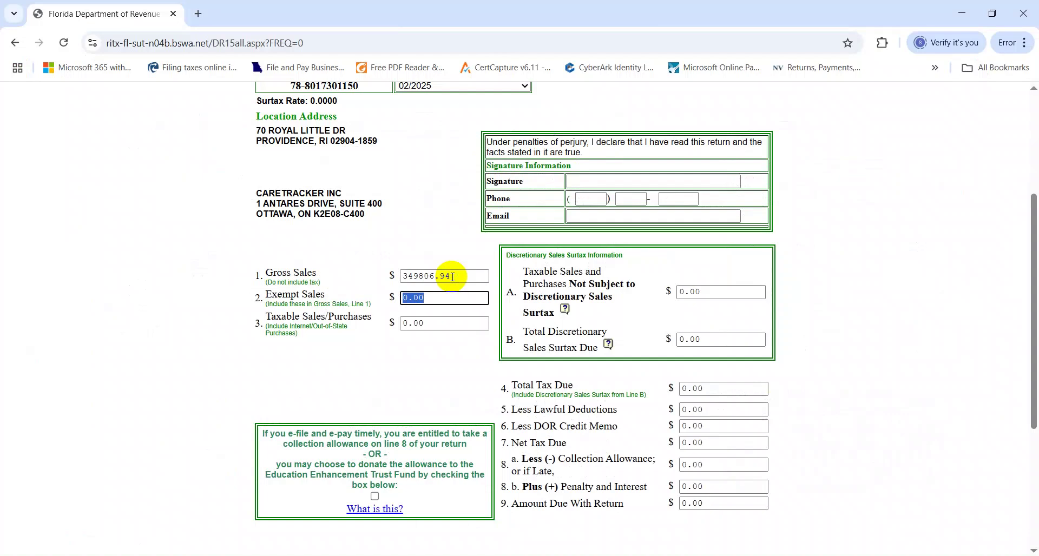
Step: Copy the total in cell N206 of the Excel report into the return's Exempt Sales line in Chrome as 349771.94
{"action": "key", "text": "alt+Tab"}
{"action": "key", "text": "Right"}
{"action": "key", "text": "Right"}
{"action": "key", "text": "Right"}
{"action": "key", "text": "Right"}
{"action": "key", "text": "ctrl+c"}
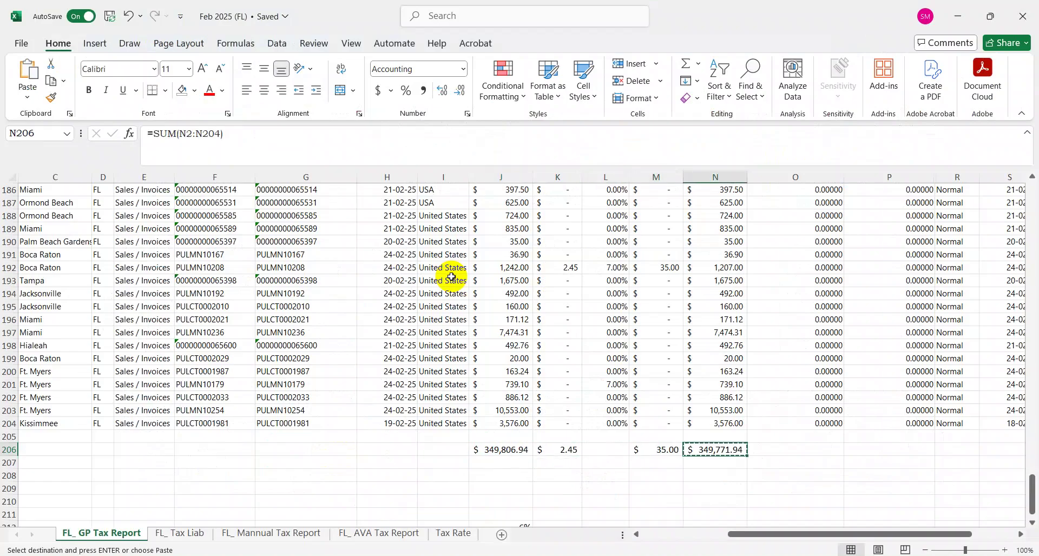
{"action": "key", "text": "alt+Tab"}
{"action": "key", "text": "alt+Tab"}
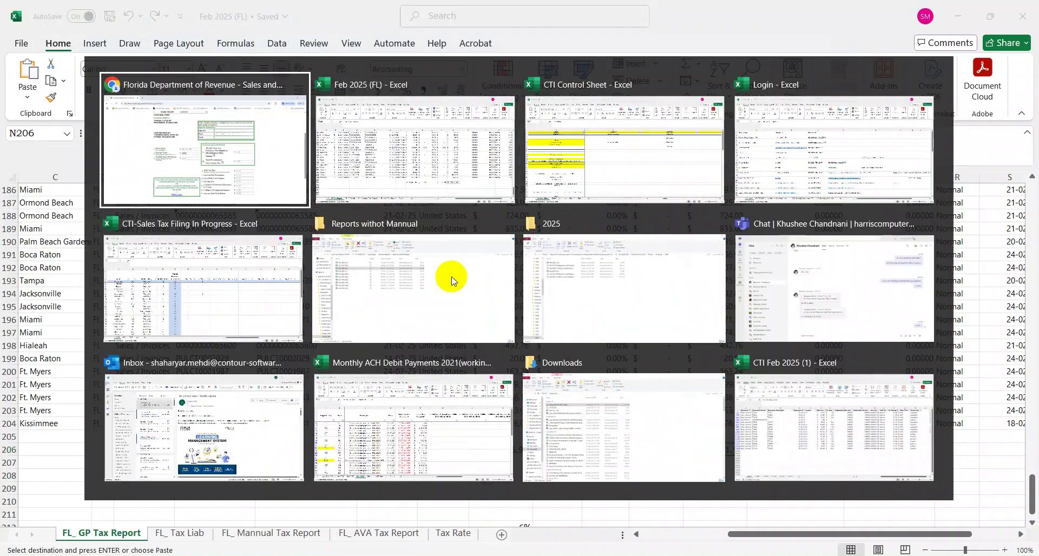
{"action": "key", "text": "ctrl+v"}
{"action": "key", "text": "Tab"}
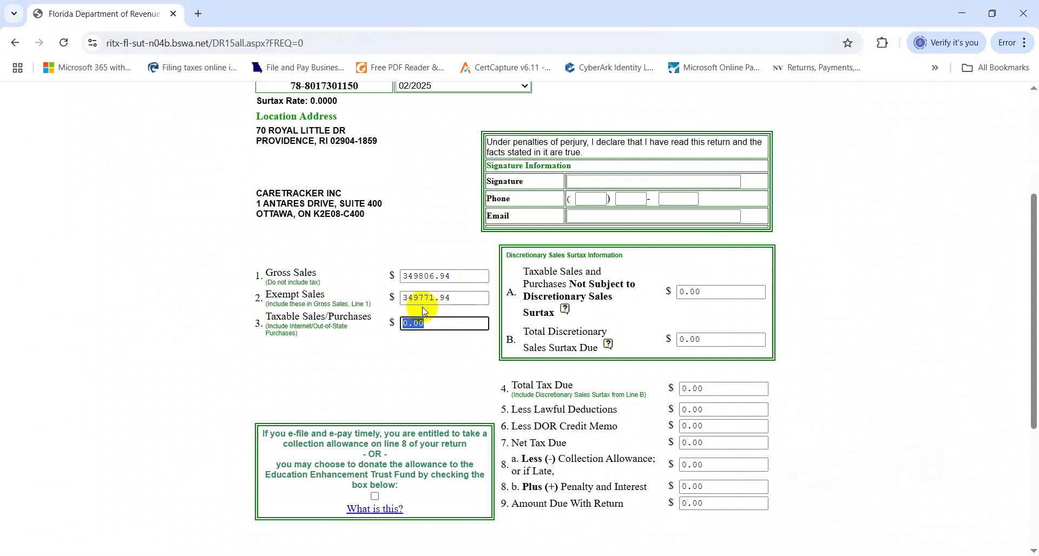
{"action": "left_click", "coordinate": [726, 388]}
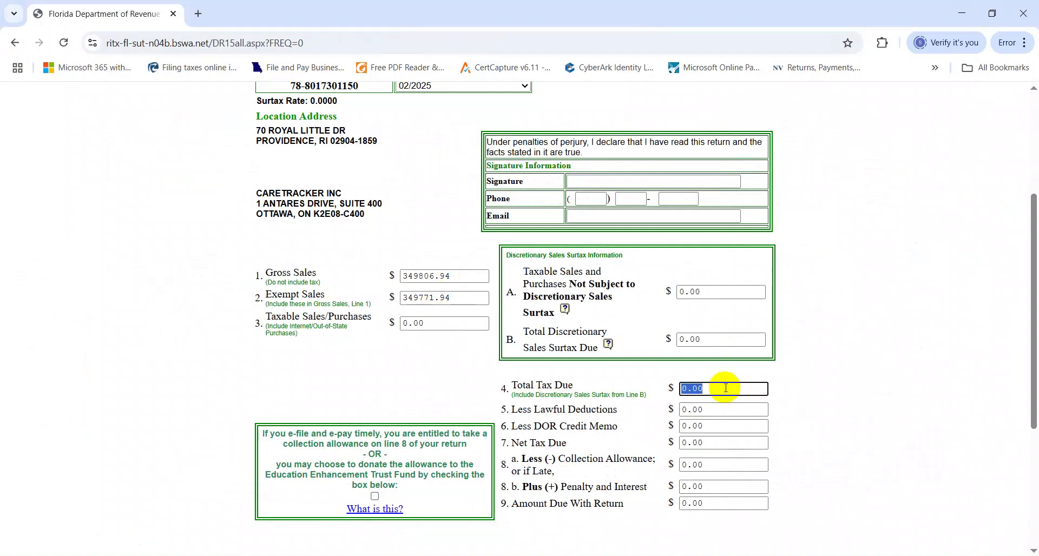
{"action": "key", "text": "alt+Tab"}
{"action": "key", "text": "Escape"}
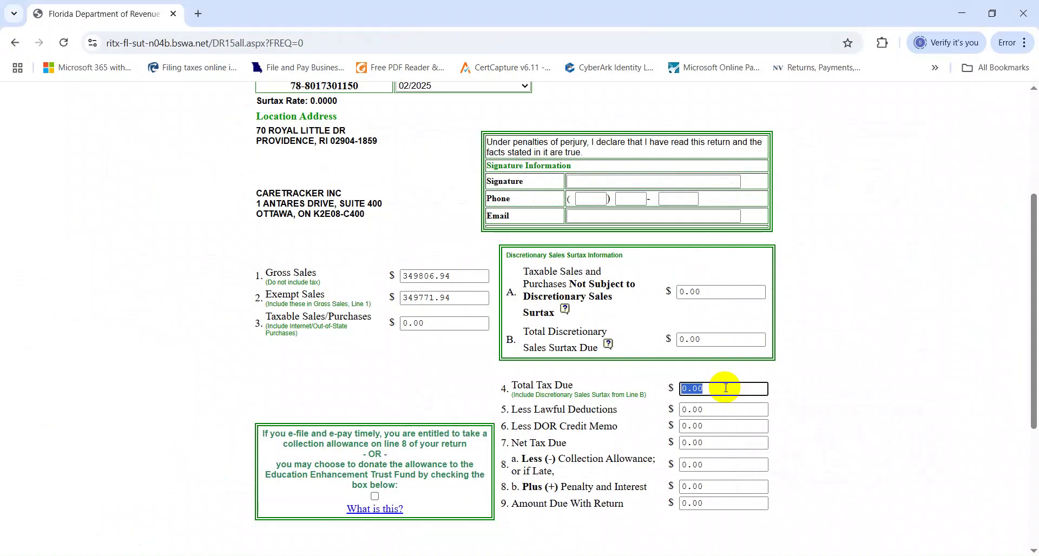
Step: Copy the total in cell M206 of the Excel report into the return's Taxable Sales/Purchases line in Chrome as 35.00
{"action": "left_click", "coordinate": [434, 322]}
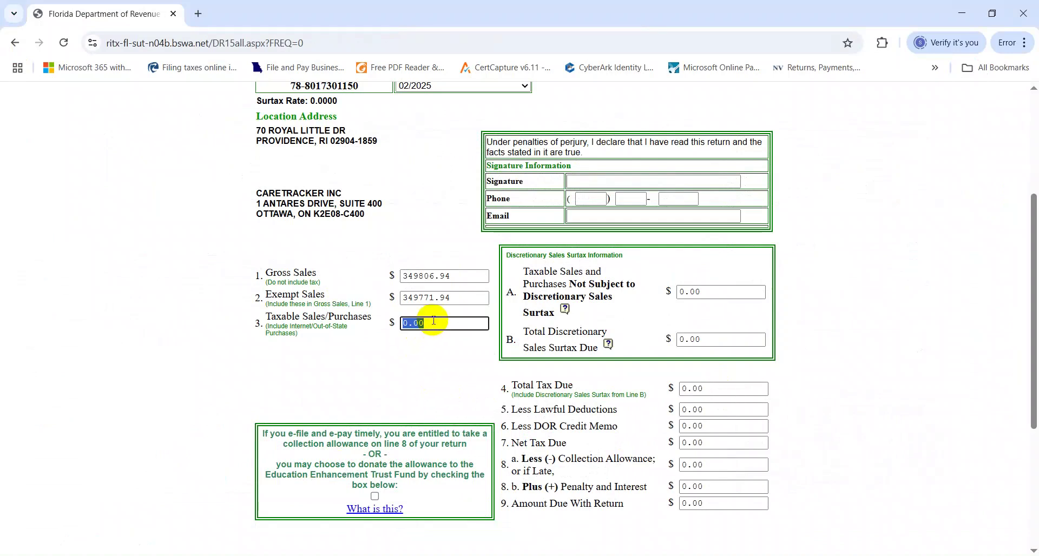
{"action": "key", "text": "alt+Tab"}
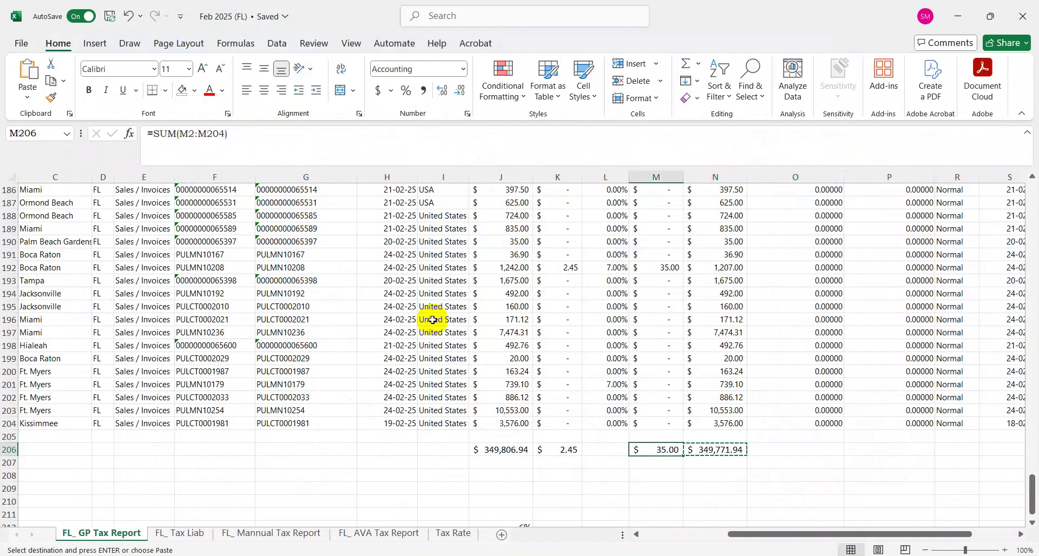
{"action": "key", "text": "ctrl+c"}
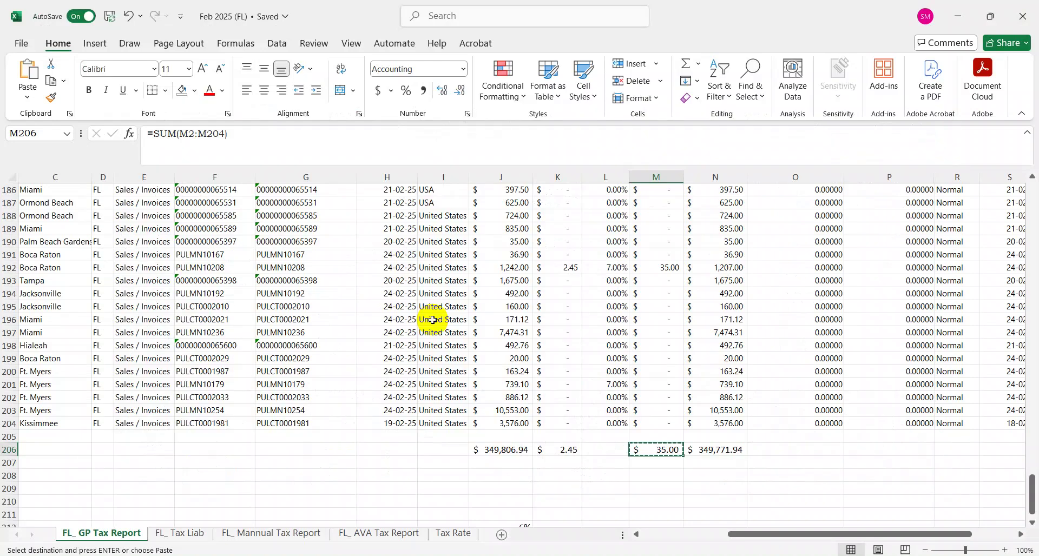
{"action": "key", "text": "alt+Tab"}
{"action": "key", "text": "alt+Tab"}
{"action": "key", "text": "alt+Tab"}
{"action": "key", "text": "alt+shift+Tab"}
{"action": "key", "text": "alt+shift+Tab"}
{"action": "key", "text": "ctrl+v"}
{"action": "key", "text": "Tab"}
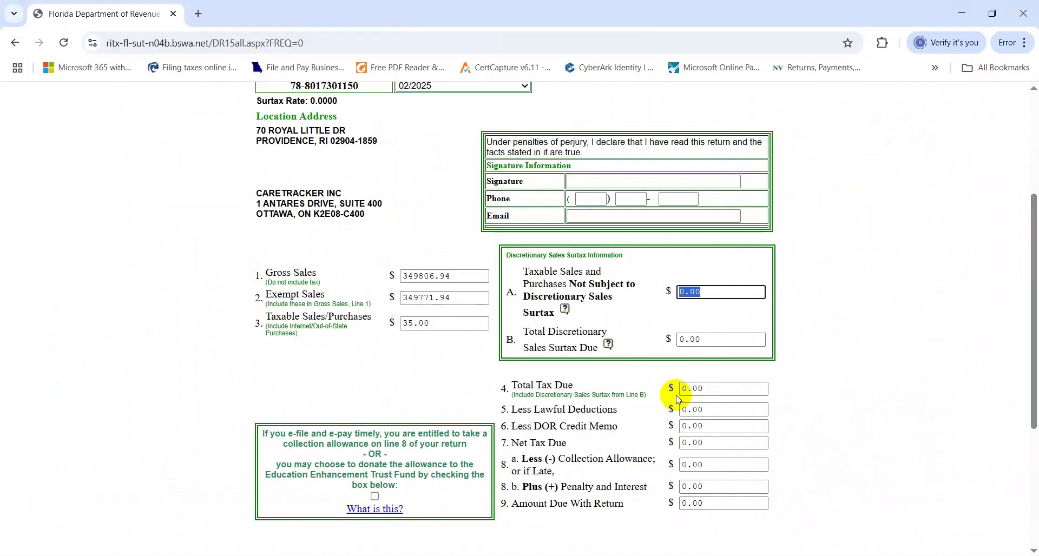
Step: Select the Total Tax Due amount on line 4 and bring the end of the return into view
{"action": "left_click", "coordinate": [724, 390]}
{"action": "left_click_drag", "start_coordinate": [1035, 337], "coordinate": [1023, 457]}
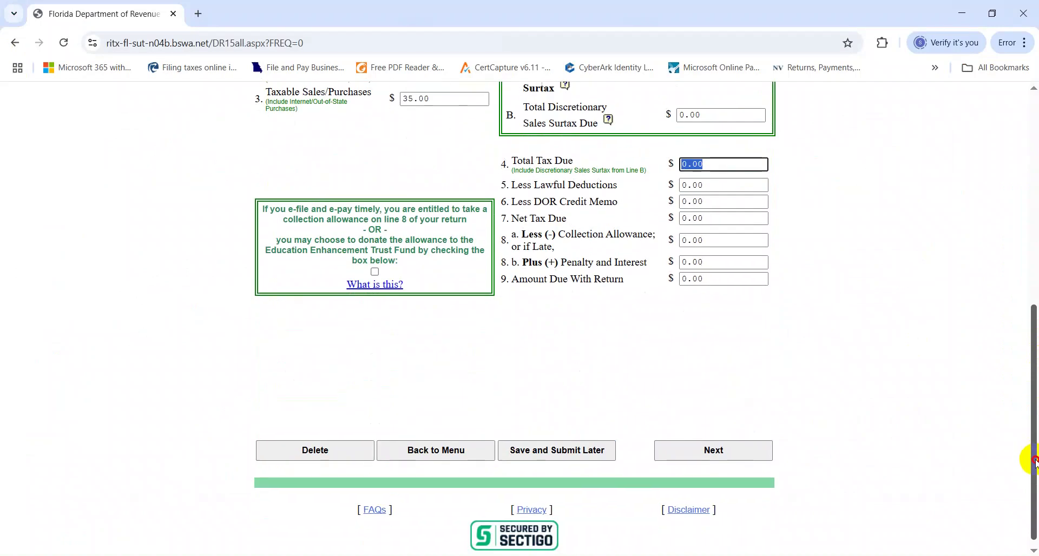